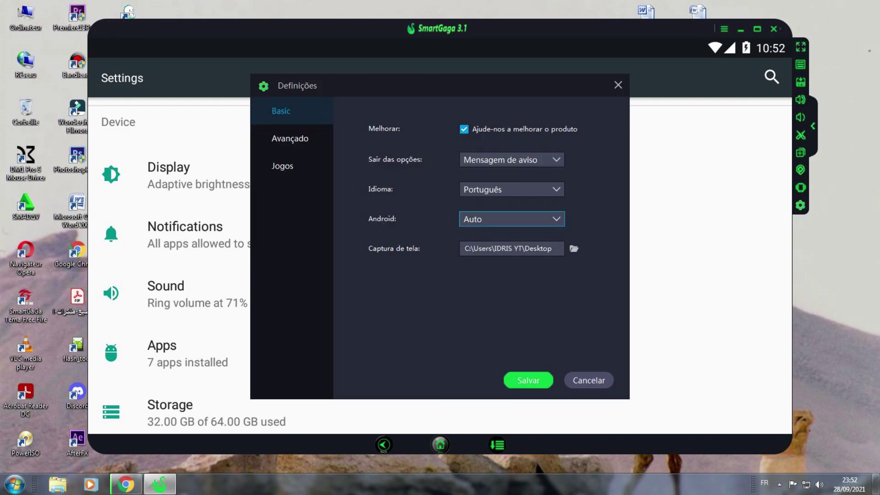
# - Examine the Android and language options in the emulator's basic settings, keeping Português as the language
pyautogui.click(511, 219)
pyautogui.click(511, 219)
pyautogui.click(512, 189)
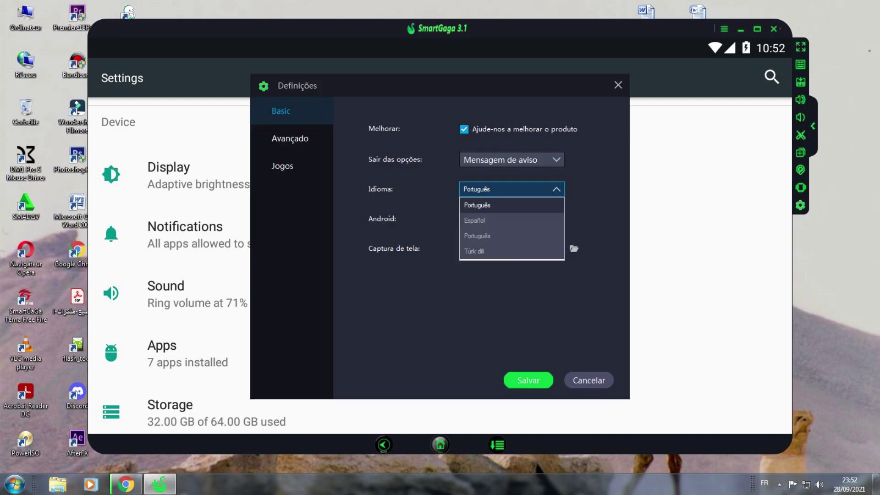
pyautogui.press('Down')
pyautogui.press('Down')
pyautogui.press('Down')
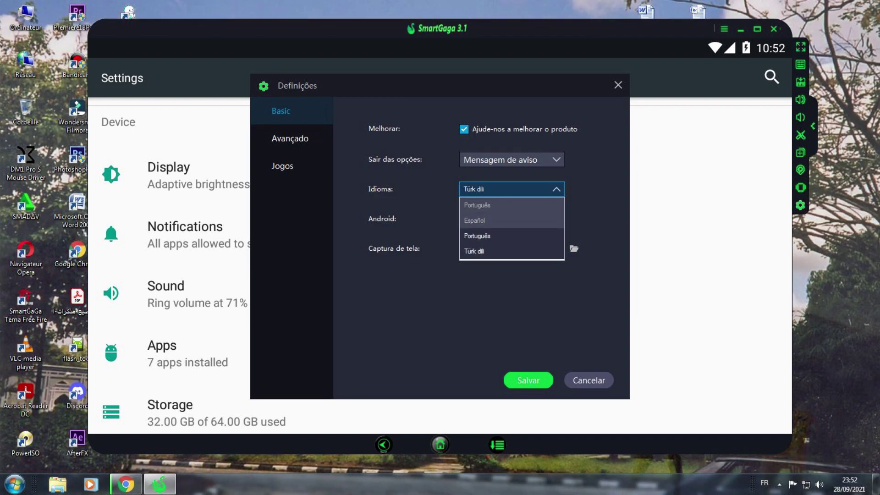
pyautogui.scroll(3, 511, 236)
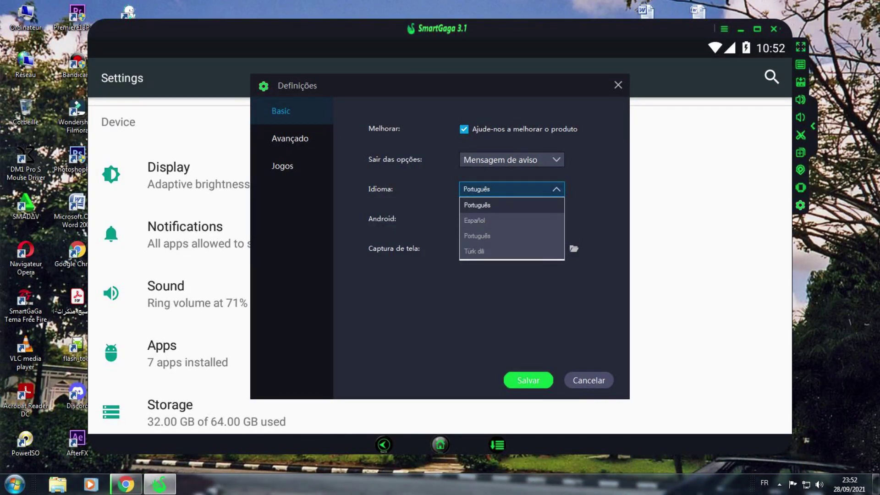
pyautogui.press('Return')
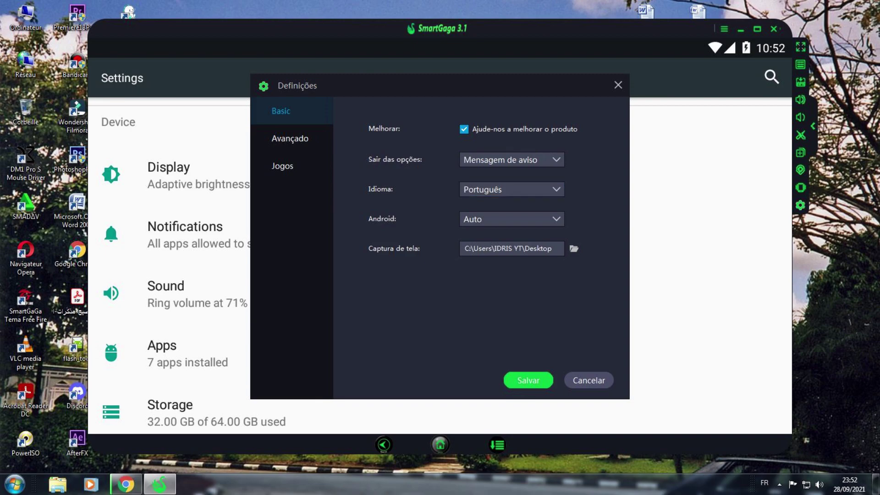
# - Set a custom emulator resolution of 1280 by 720 with DPI 320, save it and restart the emulator
pyautogui.click(290, 138)
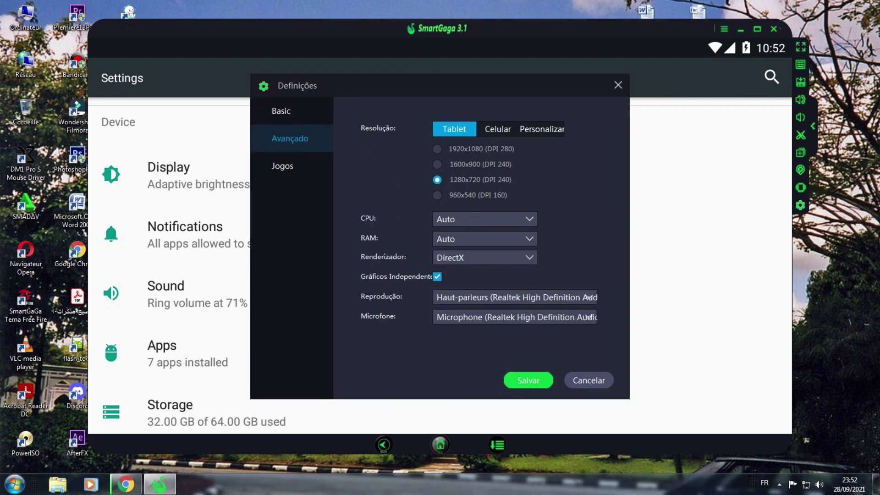
pyautogui.click(542, 129)
pyautogui.doubleClick(467, 150)
pyautogui.write('1280')
pyautogui.press('Tab')
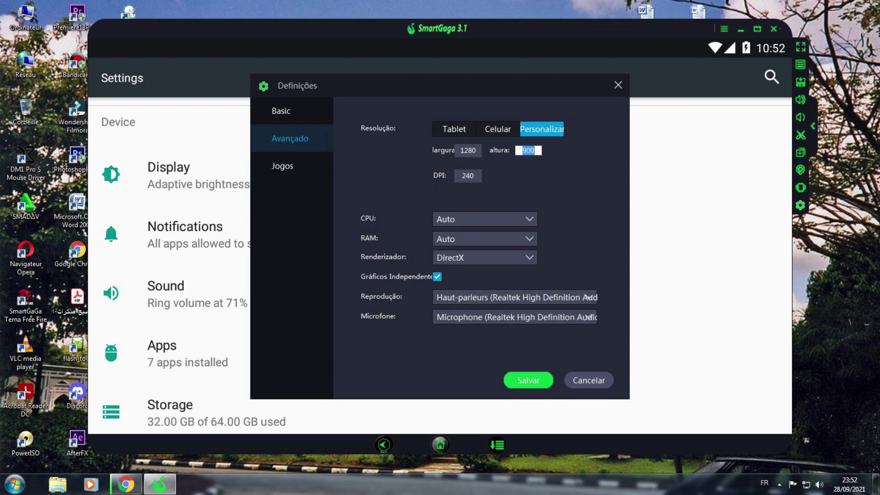
pyautogui.click(469, 176)
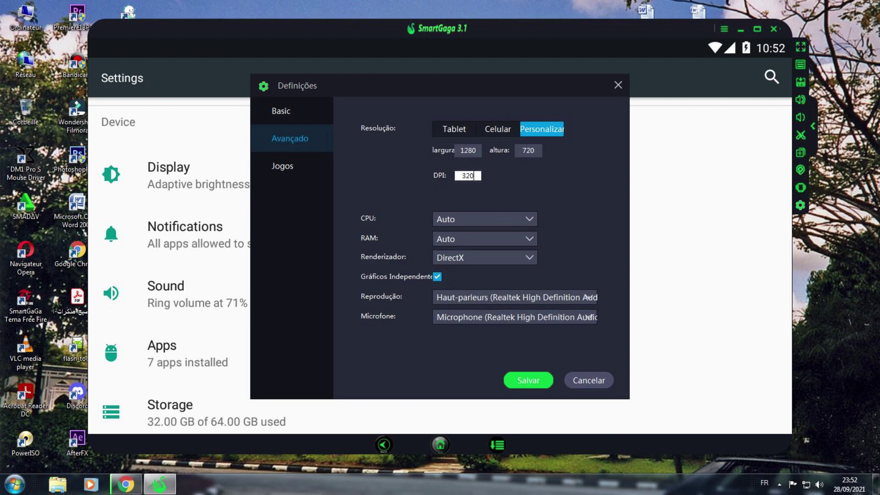
pyautogui.click(528, 380)
pyautogui.click(478, 278)
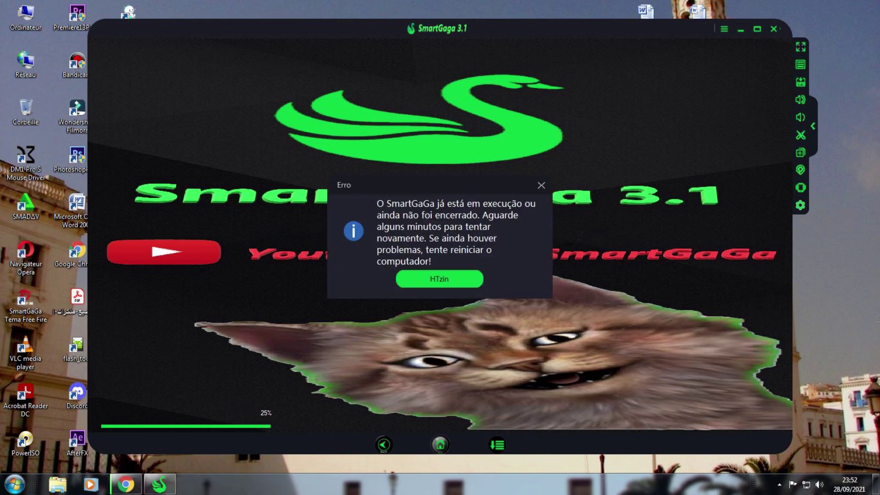
# - Dismiss the startup error and quit the SmartGaGa emulator, confirming the exit
pyautogui.press('Return')
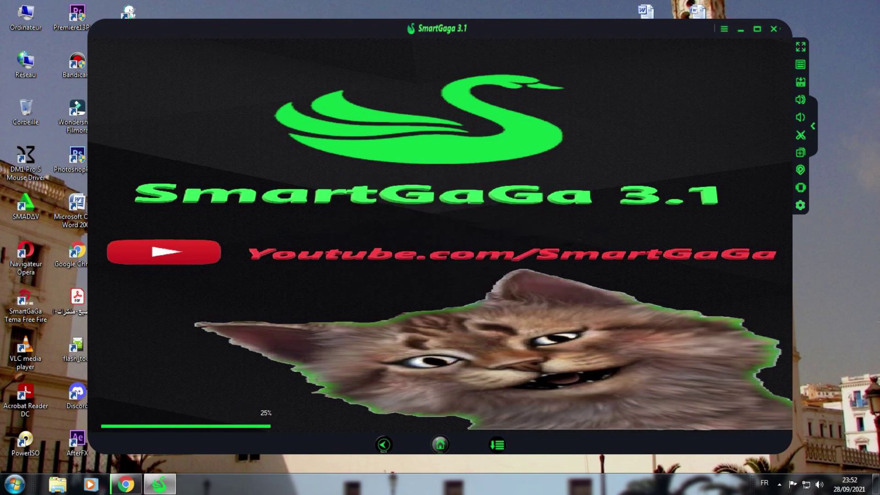
pyautogui.click(773, 29)
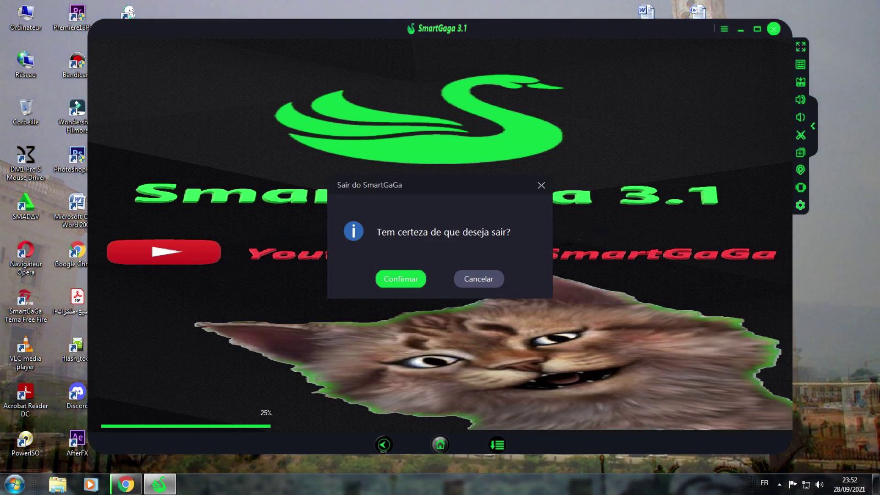
pyautogui.press('Return')
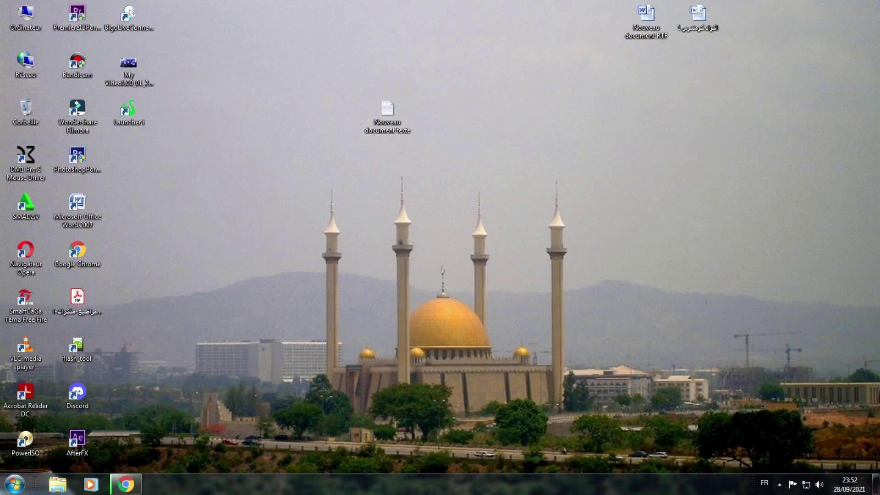
# - Open the ProjectTitan folder inside SmartGaGa under Program Files (x86) on drive C: in Windows Explorer
pyautogui.click(15, 484)
pyautogui.click(197, 295)
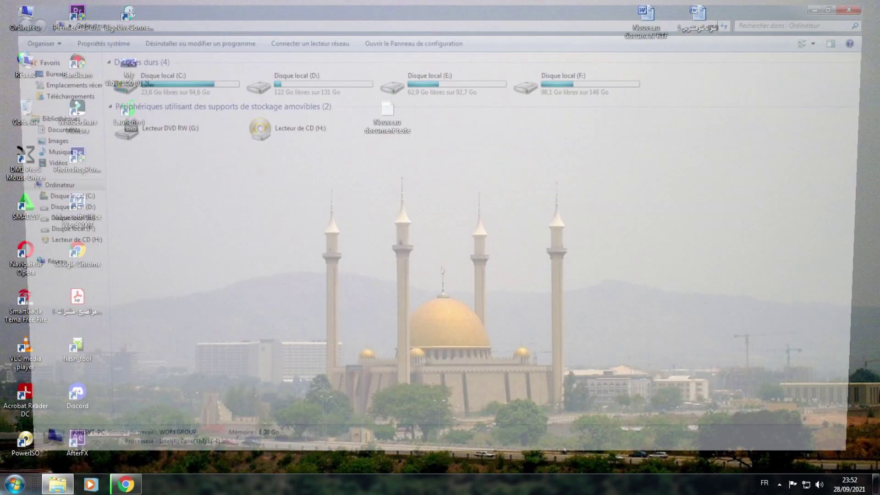
pyautogui.doubleClick(155, 81)
pyautogui.doubleClick(133, 105)
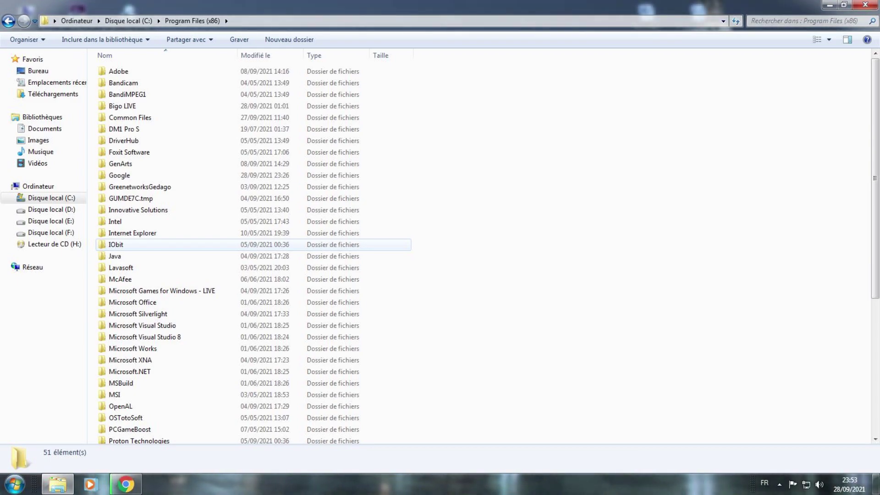
pyautogui.scroll(-2, 133, 250)
pyautogui.scroll(-1, 133, 254)
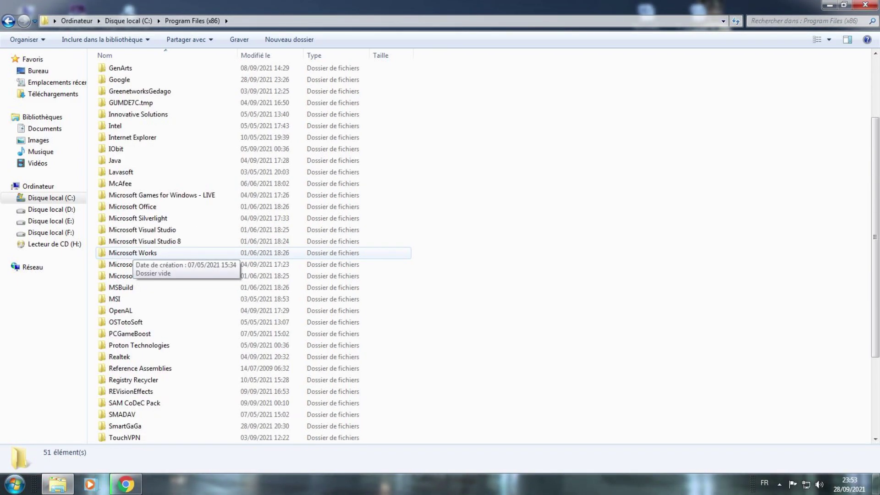
pyautogui.scroll(-2, 133, 255)
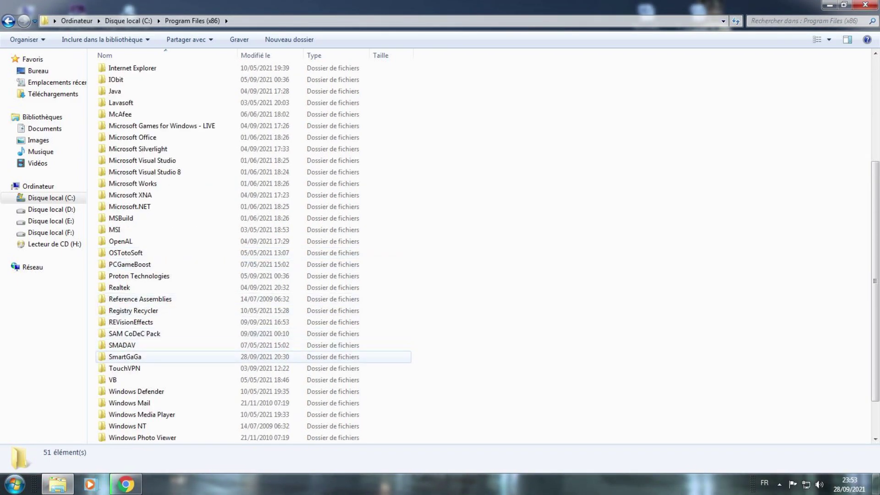
pyautogui.doubleClick(125, 356)
pyautogui.doubleClick(126, 71)
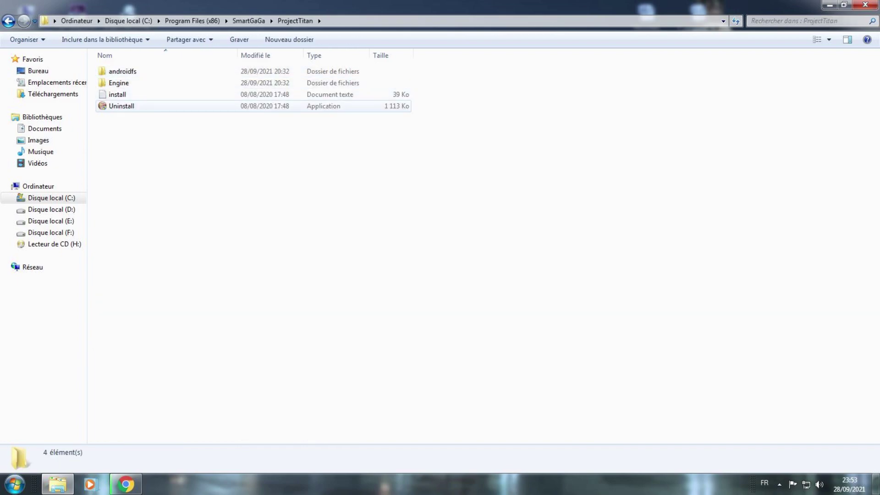
# - Run the Uninstall application and confirm the complete removal of SmartGaGa 1.1 and its components
pyautogui.doubleClick(122, 106)
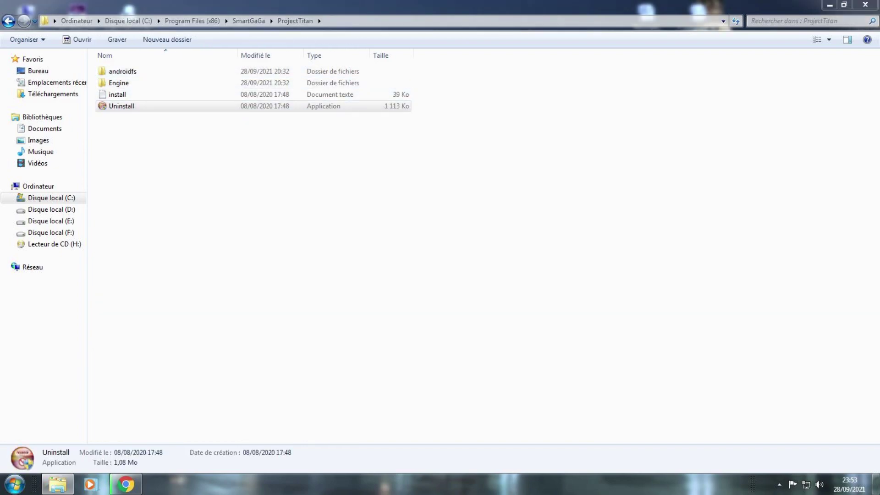
pyautogui.press('Return')
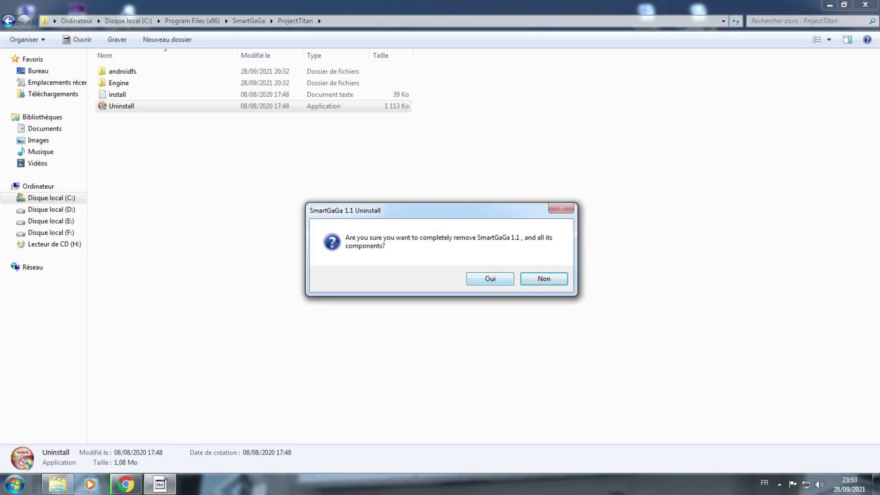
pyautogui.press('Left')
pyautogui.press('Return')
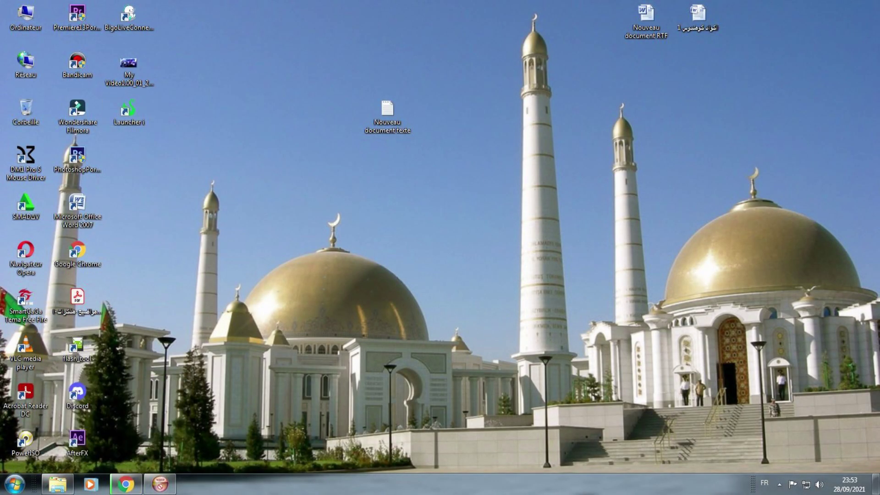
# - Force the SmartGaGa 1.1 Uninstall task to end in the Windows Task Manager and close the manager
pyautogui.click(160, 483)
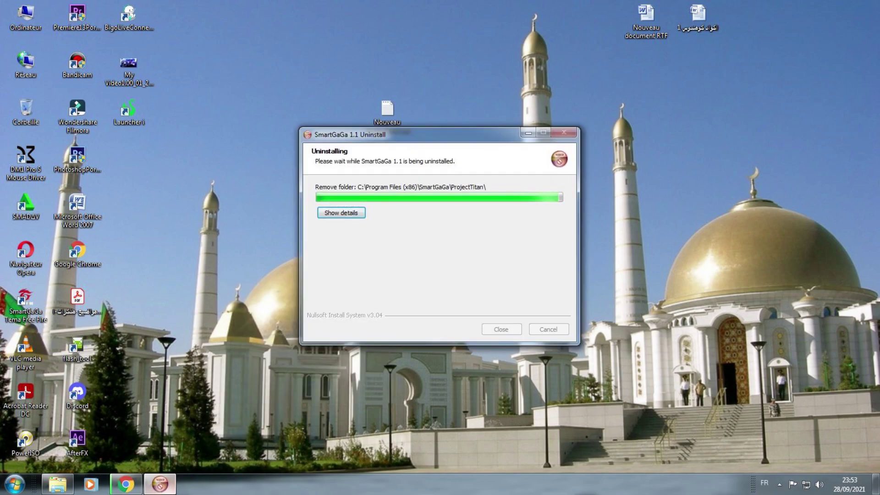
pyautogui.rightClick(196, 484)
pyautogui.click(264, 453)
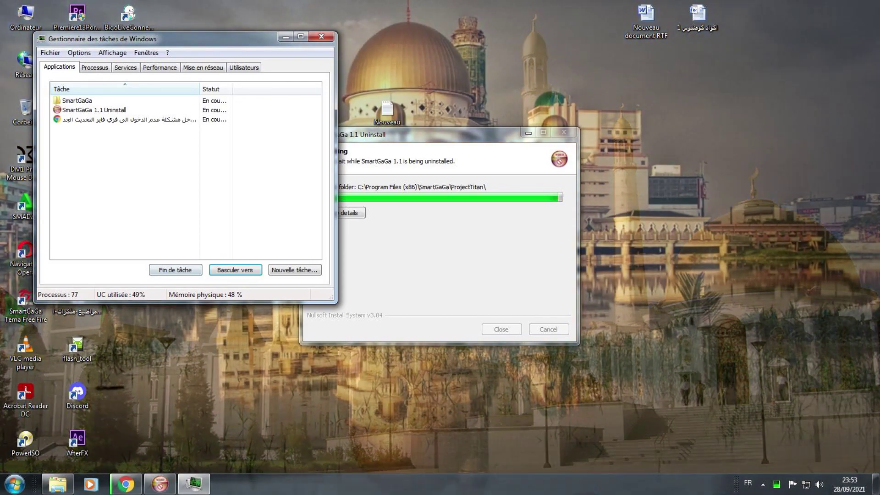
pyautogui.click(101, 110)
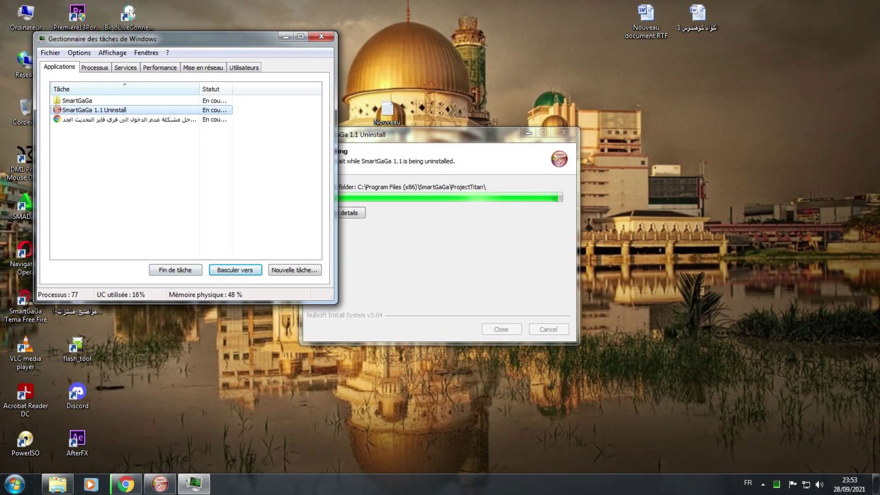
pyautogui.press('Return')
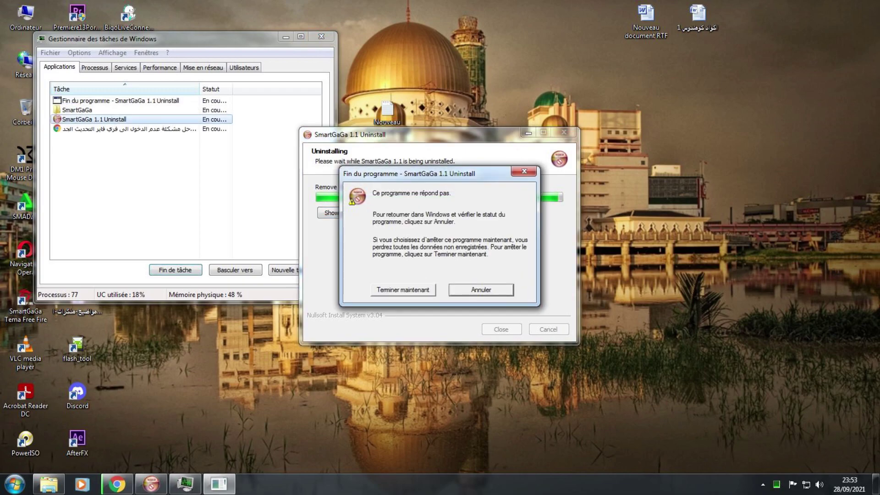
pyautogui.press('Return')
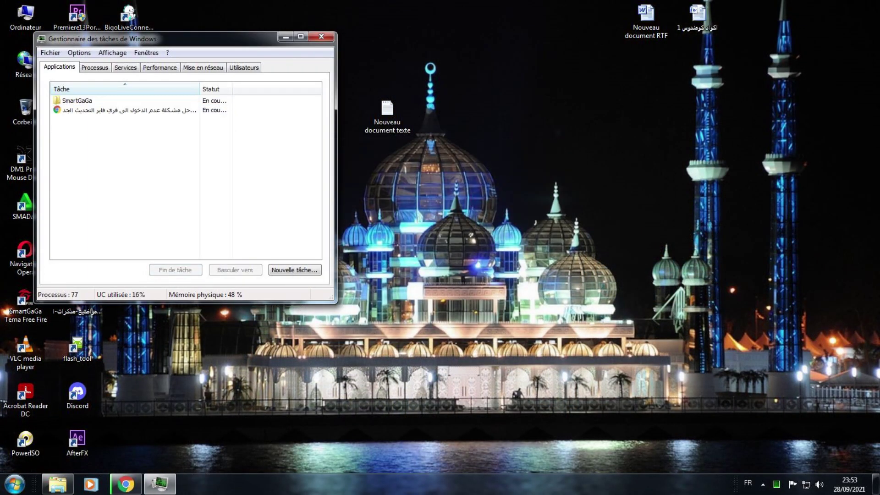
pyautogui.click(321, 36)
# - Relaunch SmartGaGa, set PUBG MOBILE to 720P resolution with Normal rendering quality, and save with a restart
pyautogui.click(128, 112)
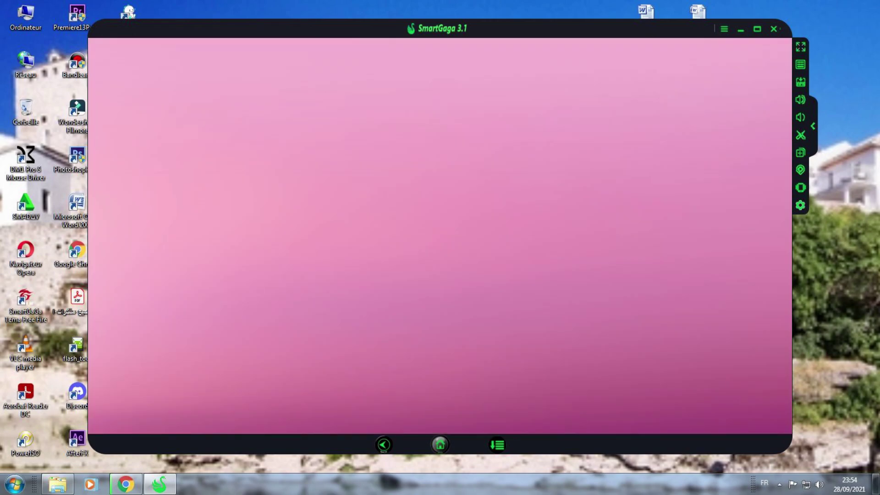
pyautogui.click(800, 205)
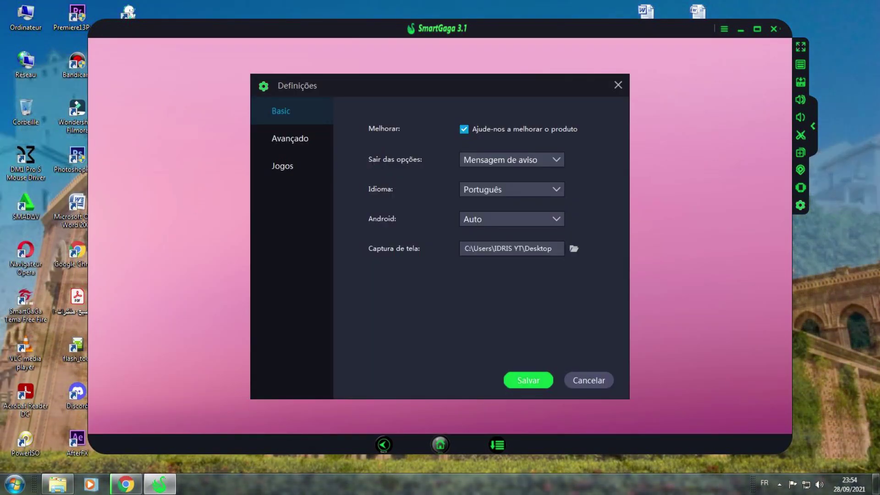
pyautogui.click(289, 138)
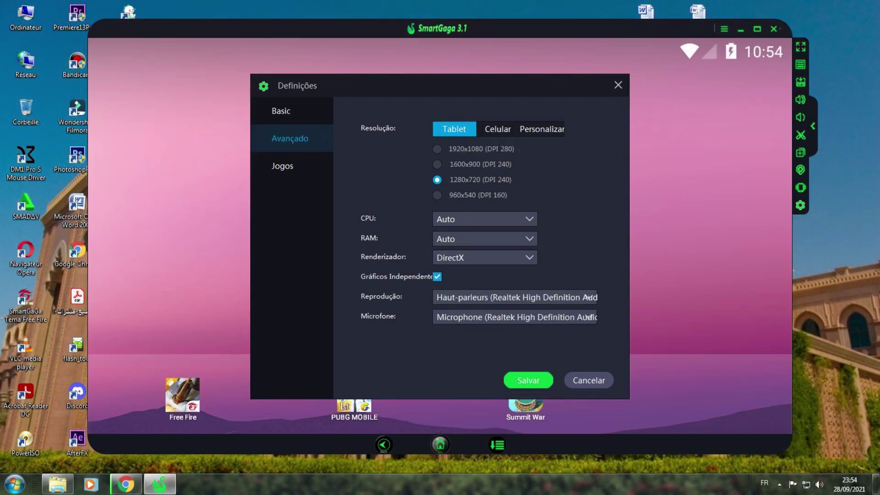
pyautogui.click(282, 165)
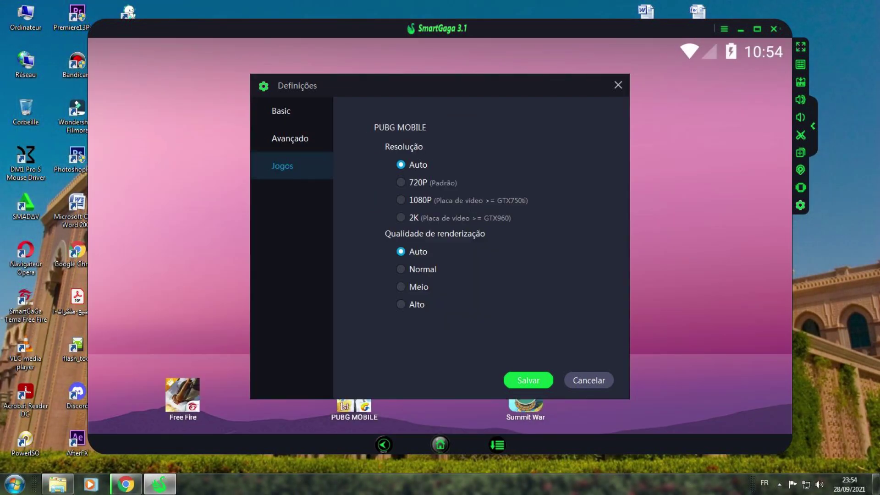
pyautogui.click(401, 182)
pyautogui.click(401, 269)
pyautogui.click(529, 379)
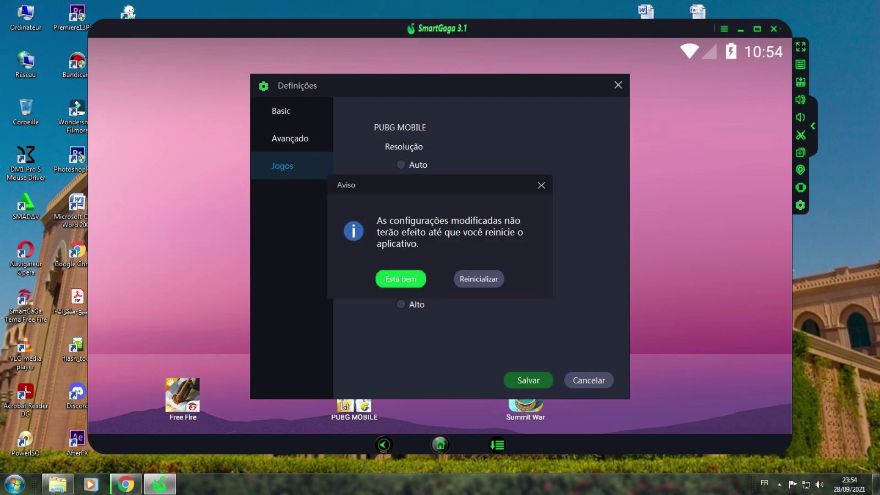
pyautogui.click(479, 278)
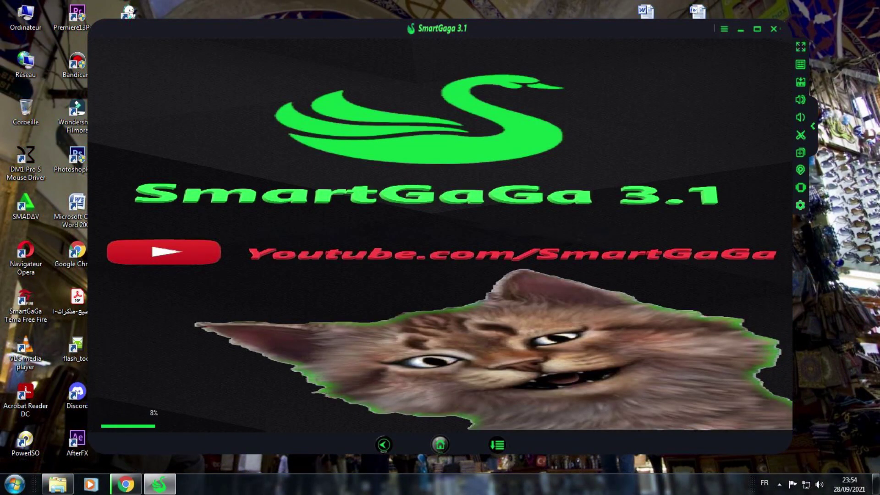
# - Switch the advanced resolution setting to custom values and dismiss the error about SmartGaGa already running
pyautogui.click(799, 205)
pyautogui.click(290, 139)
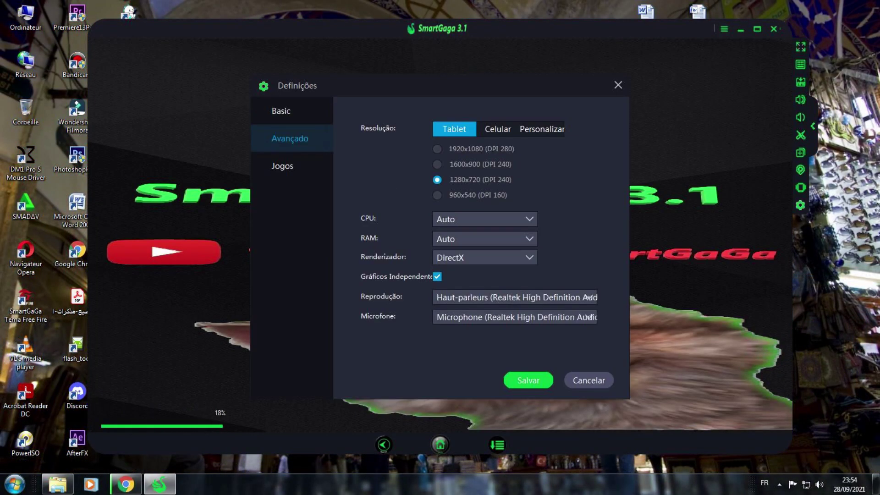
pyautogui.click(542, 129)
pyautogui.doubleClick(468, 150)
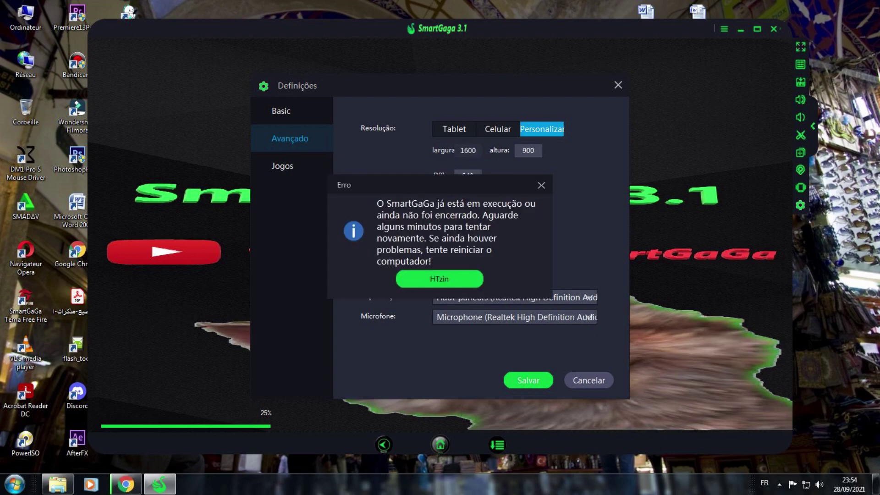
pyautogui.click(541, 185)
# - Set the custom resolution's width to 1280, height to 720 and DPI to 320
pyautogui.doubleClick(468, 150)
pyautogui.write('1')
pyautogui.click(533, 151)
pyautogui.write('720')
pyautogui.press('Tab')
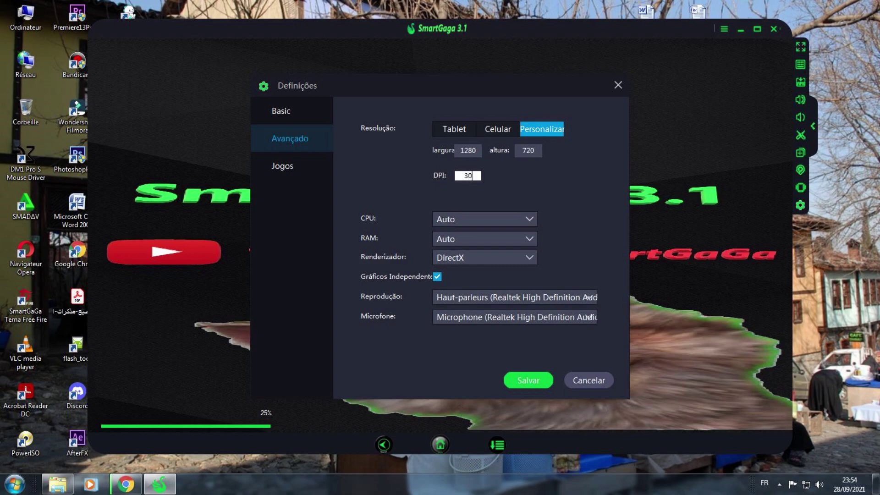
pyautogui.write('320')
# - Recheck the custom resolution values and the PUBG MOBILE game settings, and save the emulator settings
pyautogui.click(498, 129)
pyautogui.click(541, 128)
pyautogui.click(467, 150)
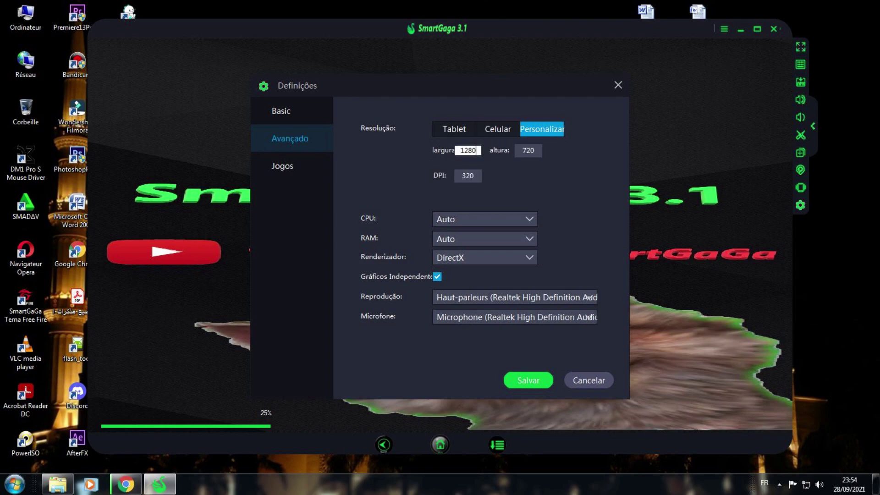
pyautogui.click(282, 166)
pyautogui.click(528, 380)
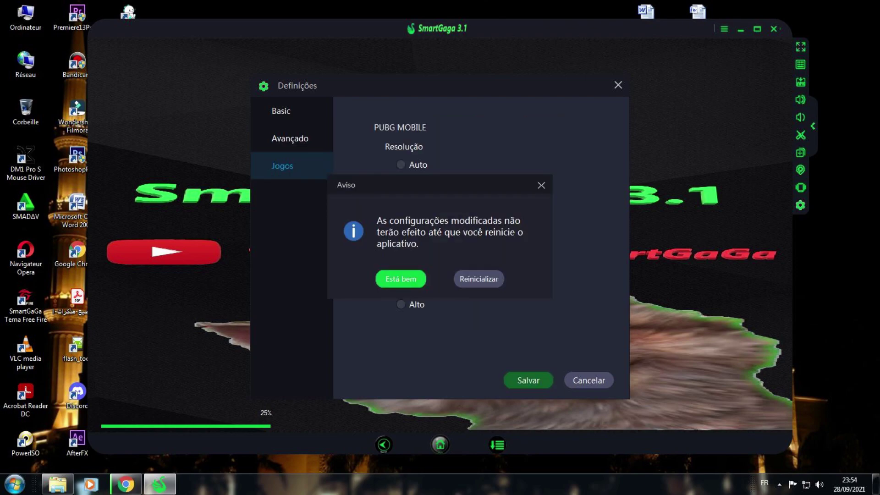
# - Restart the emulator to apply the saved configuration and open the installed apps list in the Android settings
pyautogui.click(479, 279)
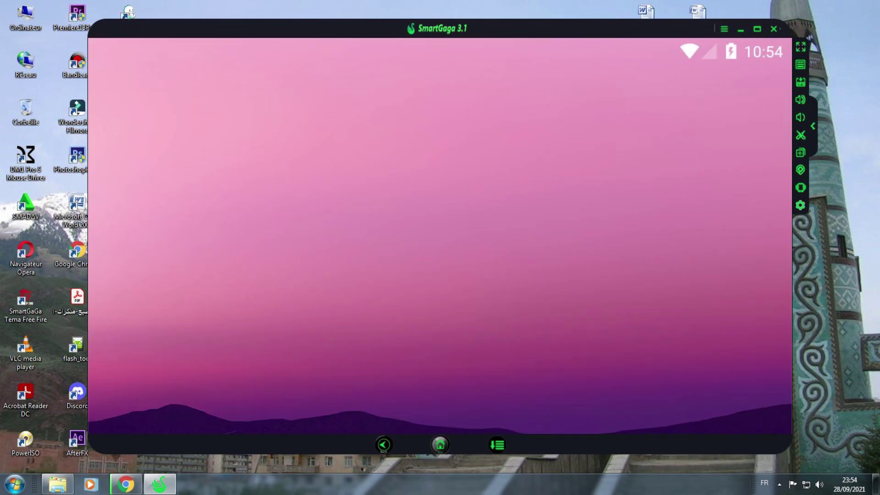
pyautogui.click(448, 345)
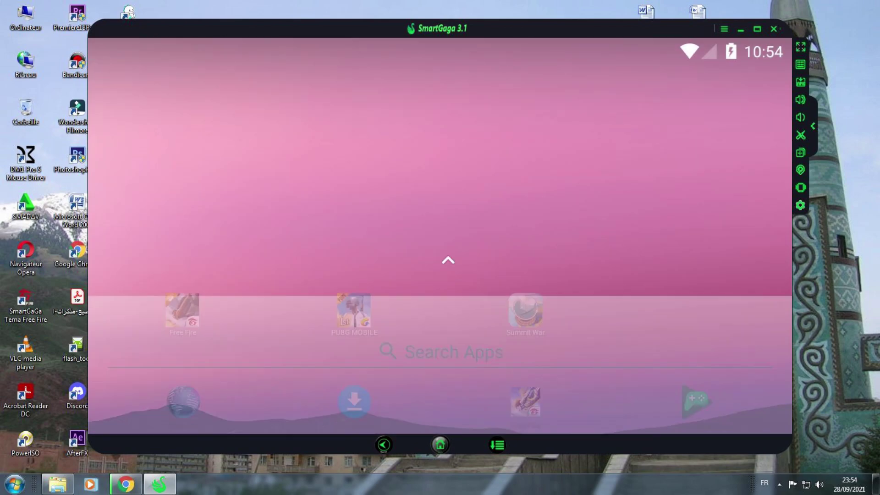
pyautogui.click(183, 232)
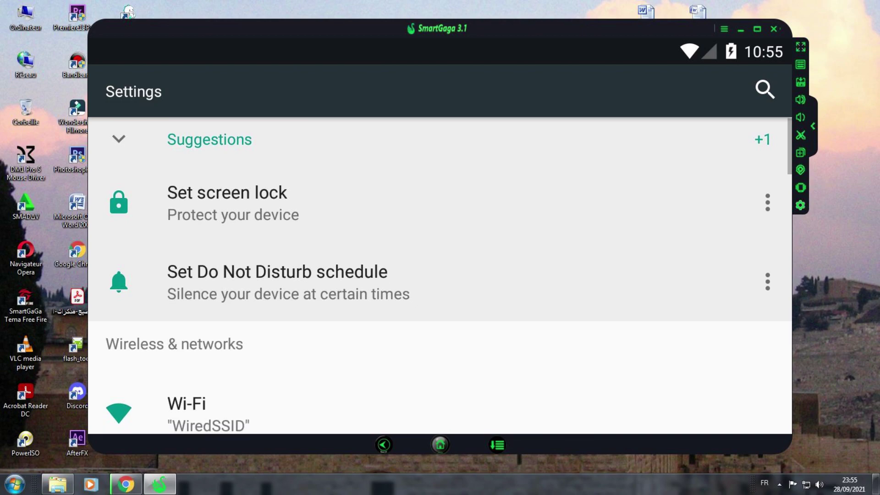
pyautogui.scroll(-9, 440, 275)
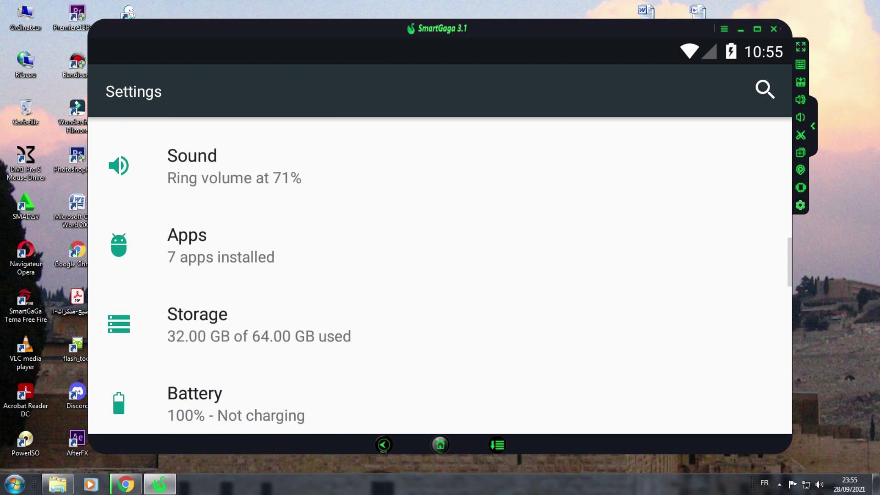
pyautogui.click(439, 246)
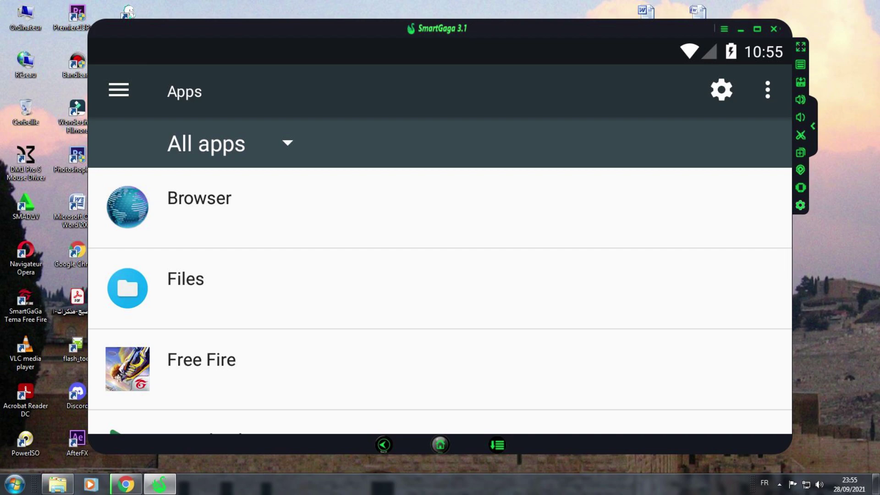
# - Show all apps and disable Google Play services, confirming the warning and returning to the apps list
pyautogui.click(287, 143)
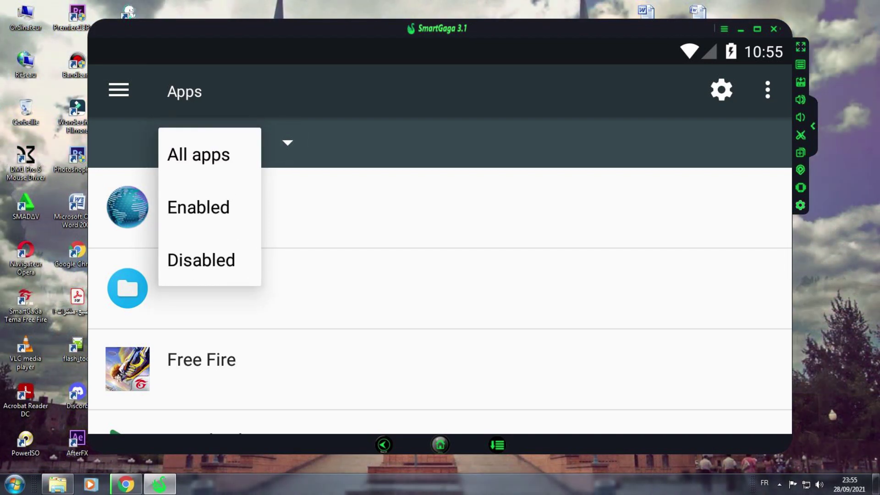
pyautogui.click(198, 154)
pyautogui.scroll(-2, 440, 300)
pyautogui.scroll(-3, 337, 318)
pyautogui.click(338, 317)
pyautogui.scroll(-1, 337, 275)
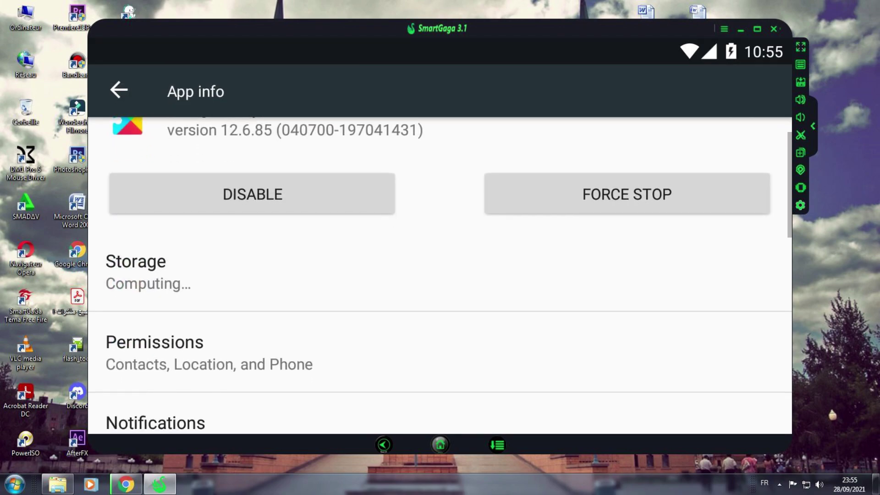
pyautogui.click(252, 195)
pyautogui.click(577, 282)
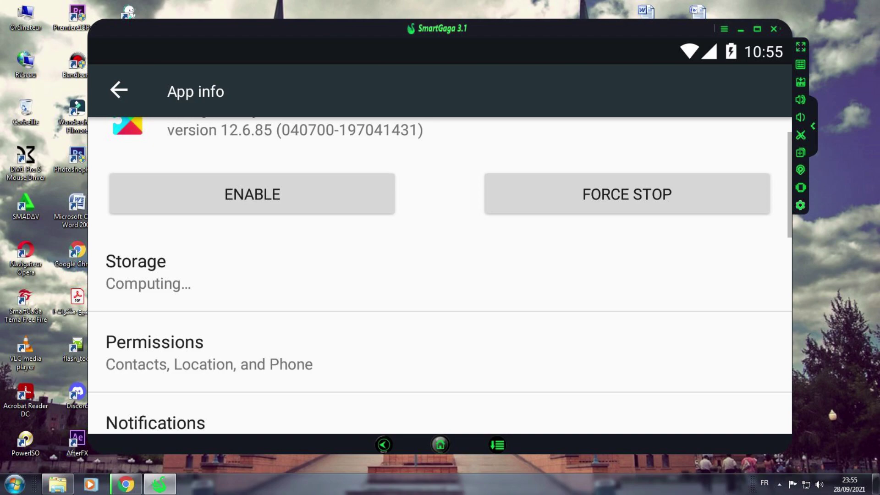
pyautogui.click(383, 445)
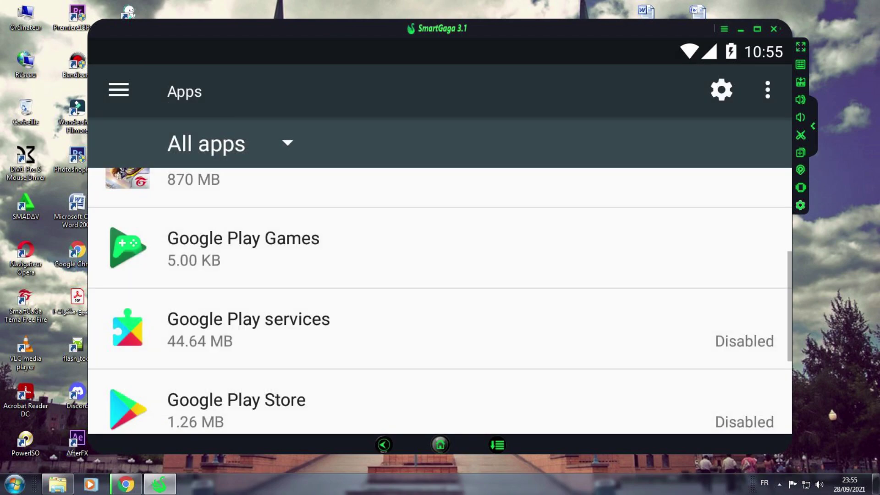
# - Disable Google Play Games from its app info, confirming the warning and returning to the apps list
pyautogui.click(275, 329)
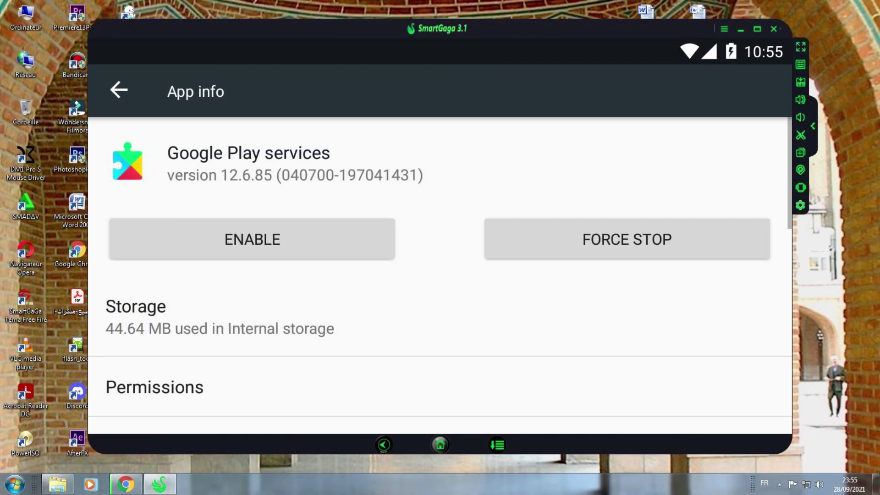
pyautogui.click(383, 444)
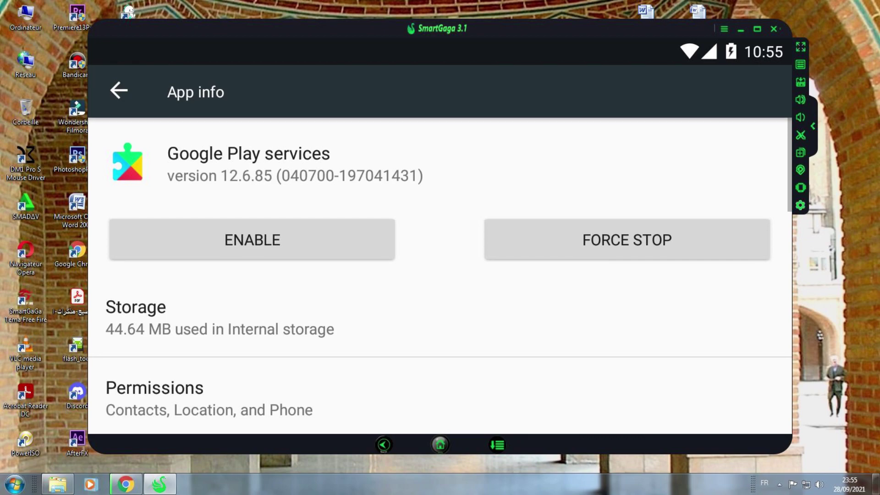
pyautogui.click(243, 248)
pyautogui.click(250, 239)
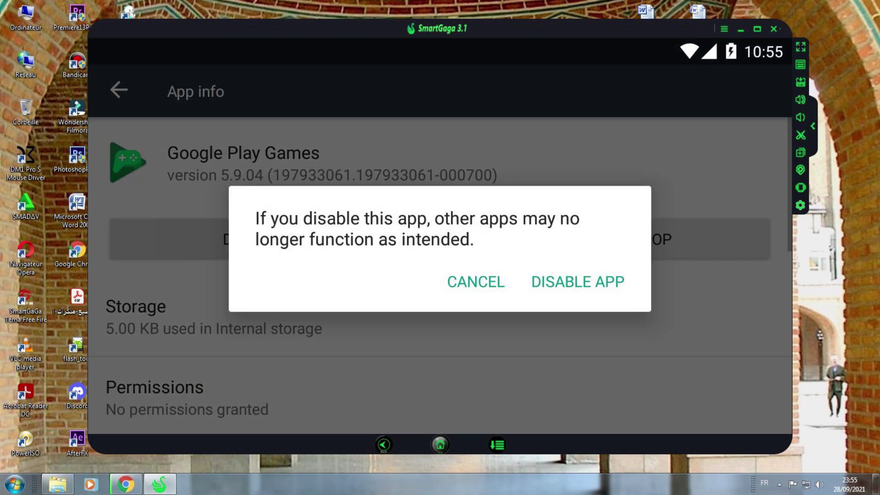
pyautogui.click(577, 282)
pyautogui.click(383, 444)
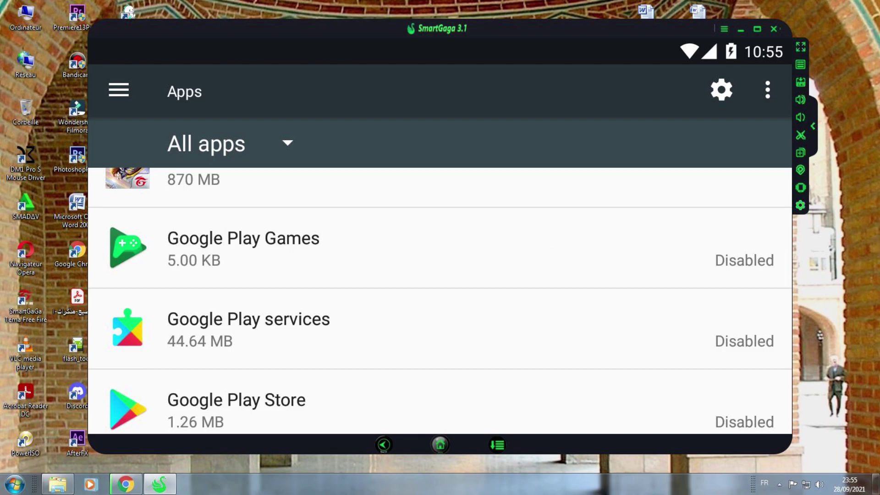
# - Check the app info of Google Play Store, Google Play services and Google Play Games for their enabled or disabled status
pyautogui.click(236, 403)
pyautogui.click(383, 445)
pyautogui.click(236, 407)
pyautogui.click(383, 444)
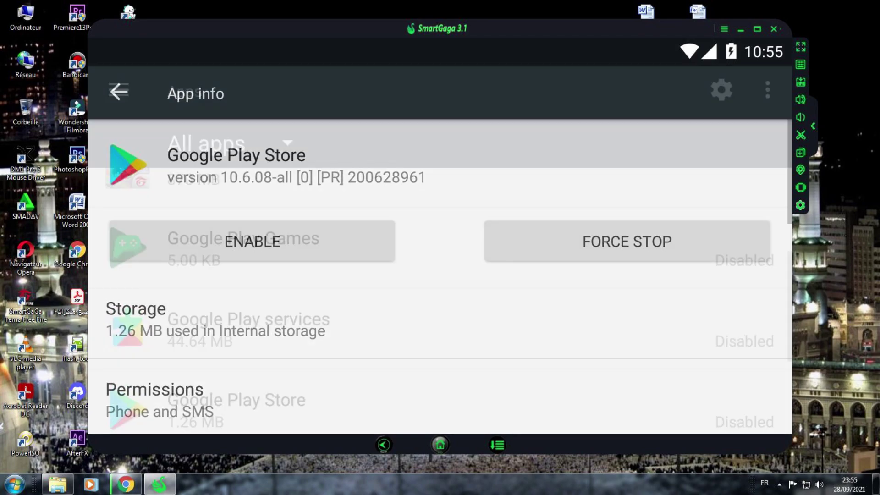
pyautogui.click(285, 328)
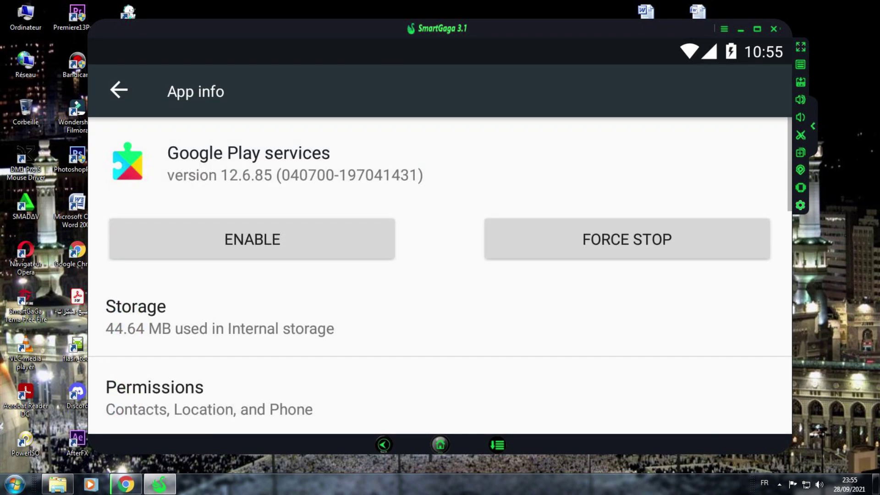
pyautogui.click(383, 445)
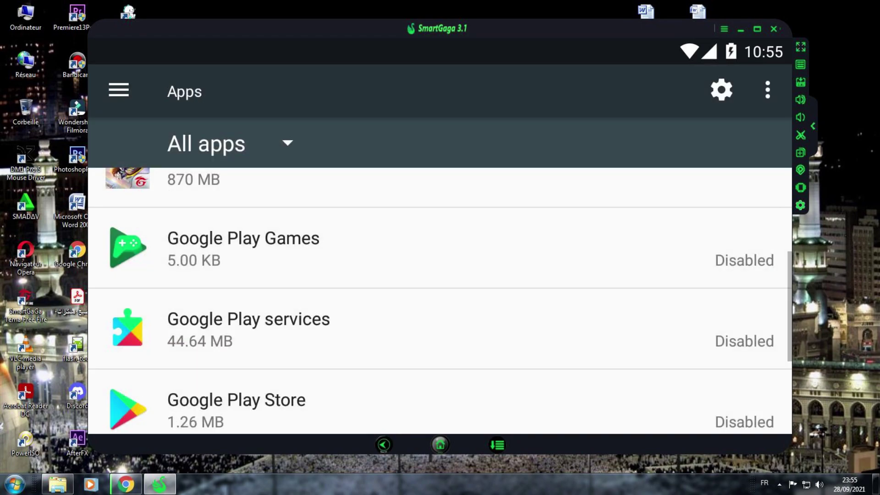
pyautogui.click(440, 247)
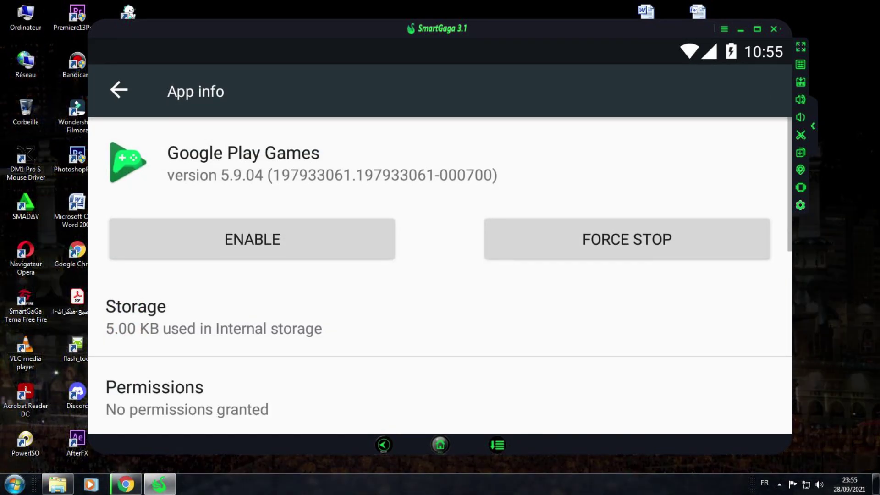
pyautogui.click(383, 444)
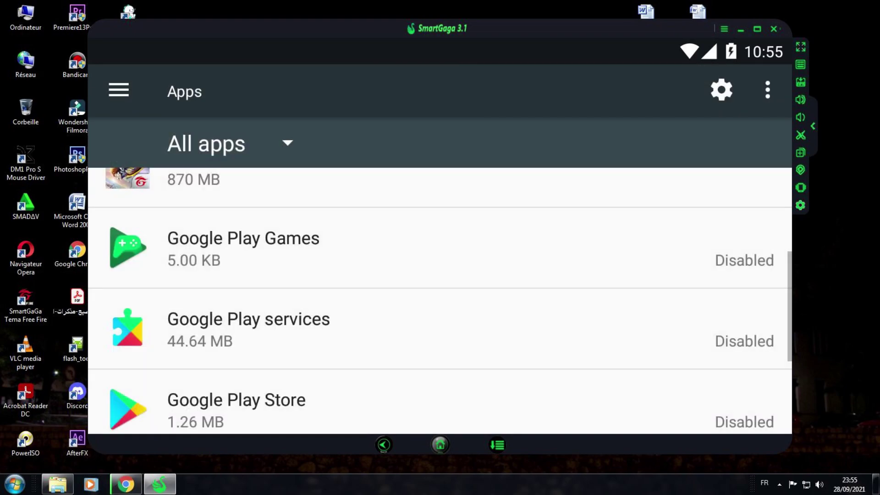
pyautogui.click(439, 329)
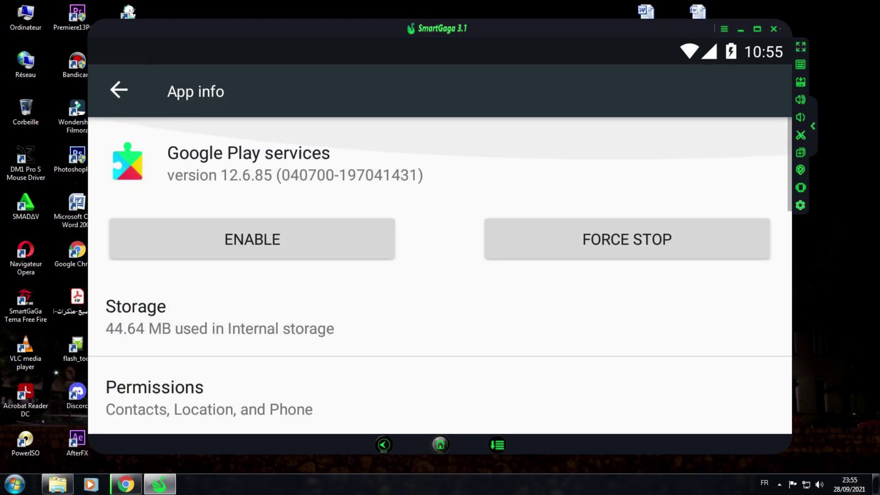
pyautogui.scroll(-2, 440, 275)
pyautogui.scroll(1, 440, 275)
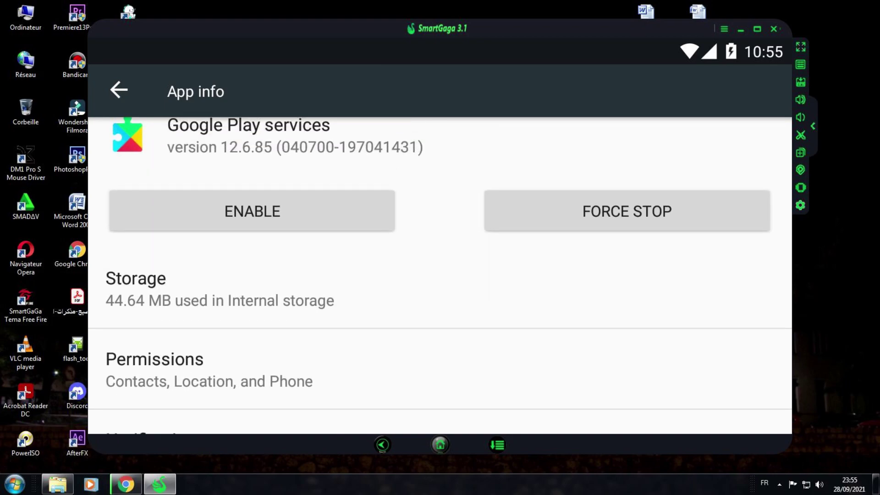
pyautogui.click(383, 444)
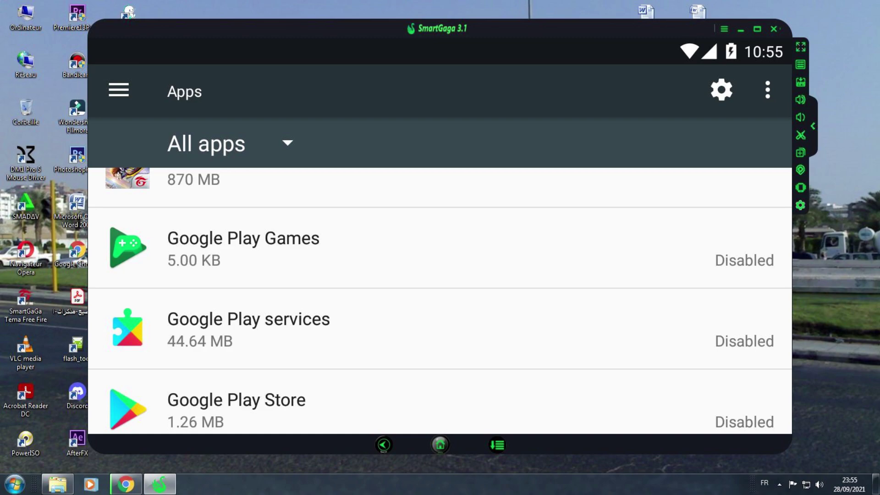
# - Examine the app info of Launcher3 and Settings, including the Settings app's memory usage and the Home app configuration
pyautogui.scroll(-5, 440, 300)
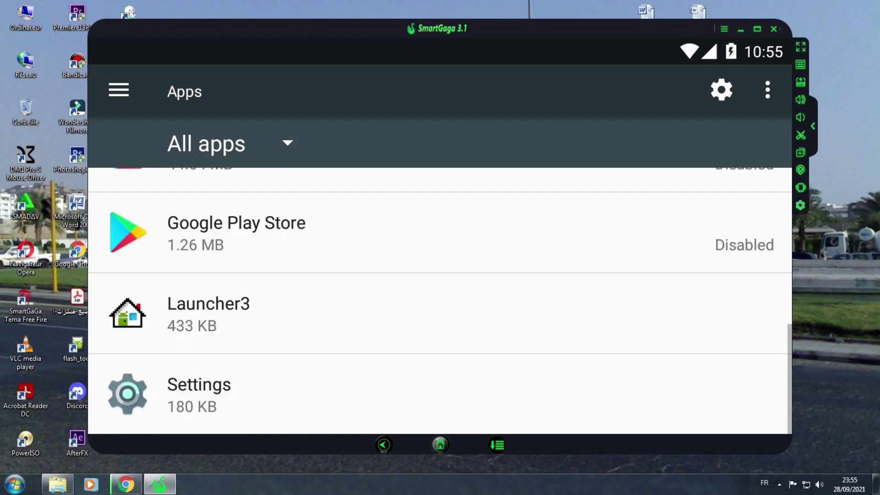
pyautogui.click(407, 313)
pyautogui.scroll(-2, 406, 313)
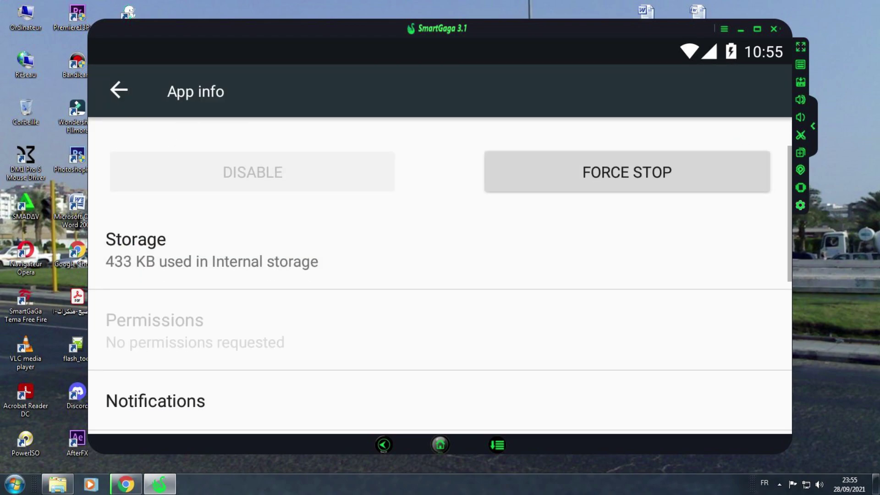
pyautogui.scroll(-9, 440, 274)
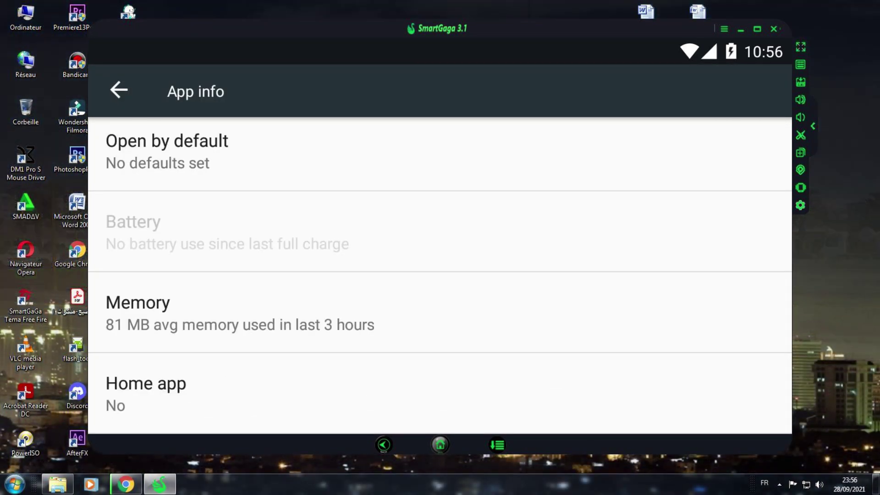
pyautogui.scroll(2, 497, 355)
pyautogui.click(496, 357)
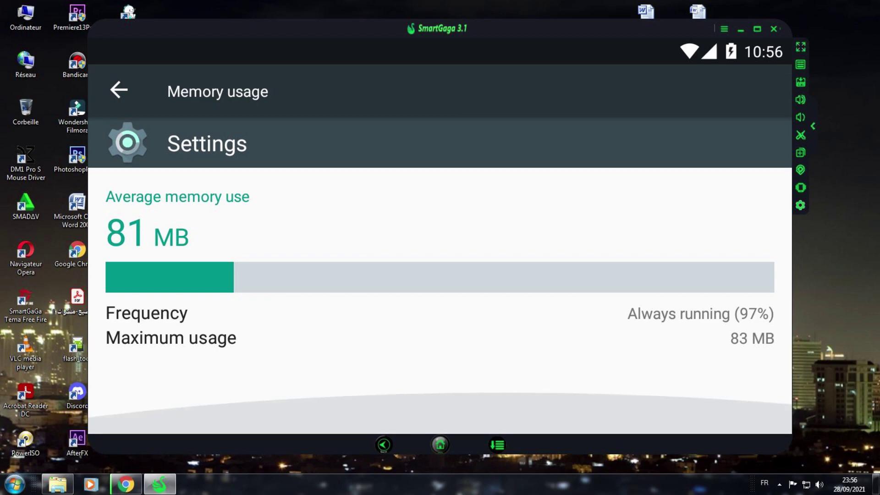
pyautogui.click(384, 444)
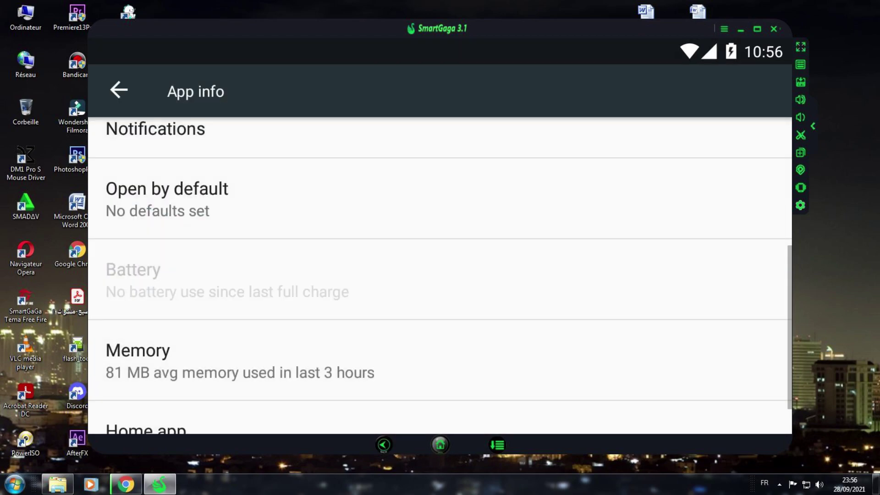
pyautogui.click(744, 418)
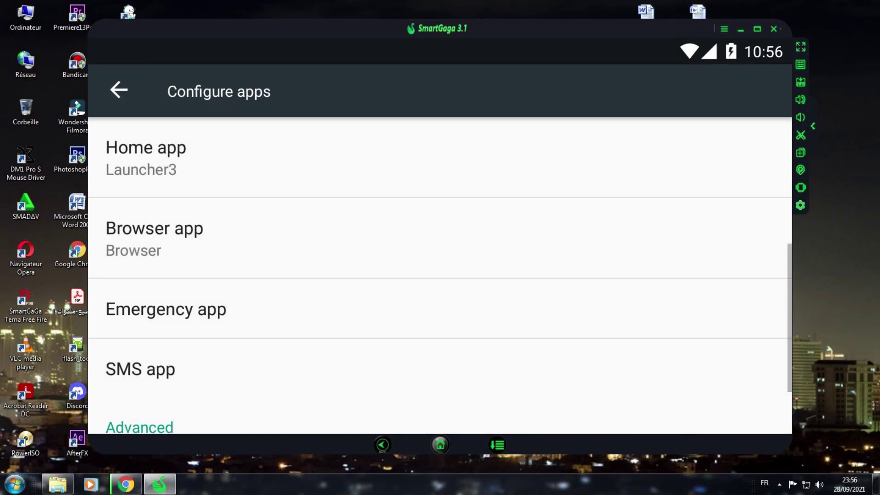
pyautogui.click(383, 444)
pyautogui.scroll(-2, 440, 274)
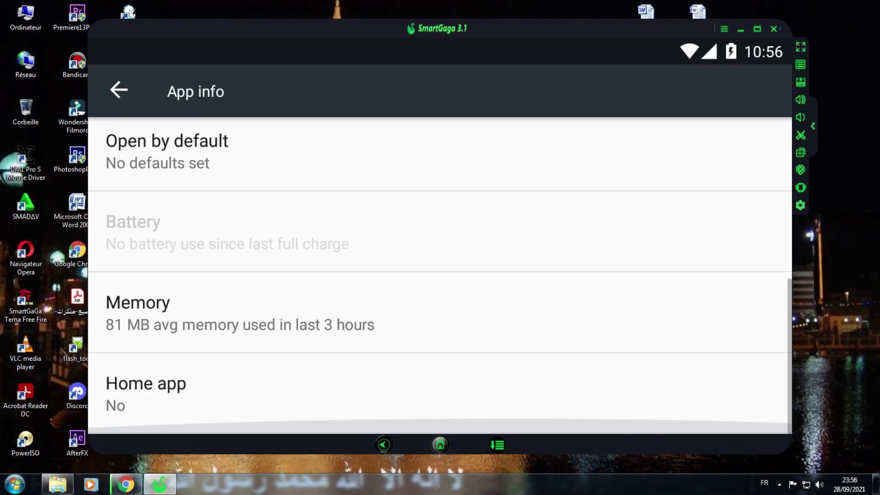
pyautogui.moveTo(440, 321); pyautogui.dragTo(440, 138)
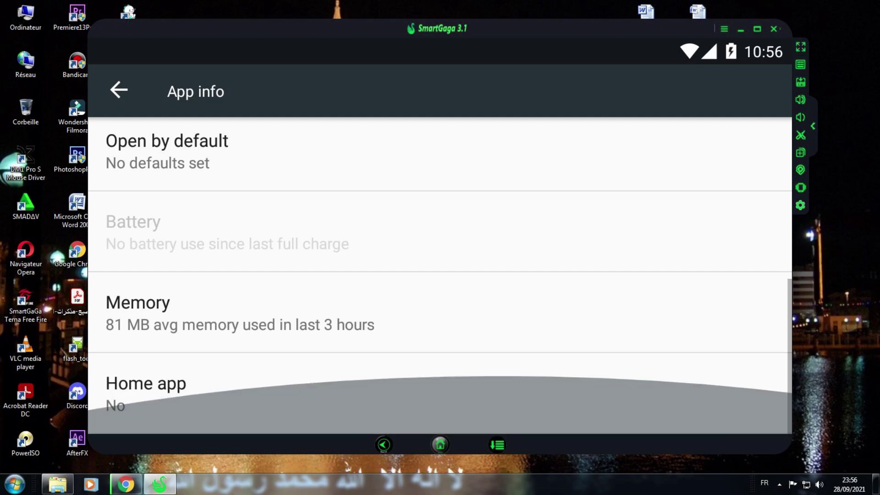
pyautogui.moveTo(439, 50); pyautogui.dragTo(439, 275)
pyautogui.moveTo(440, 320); pyautogui.dragTo(440, 137)
pyautogui.press('Escape')
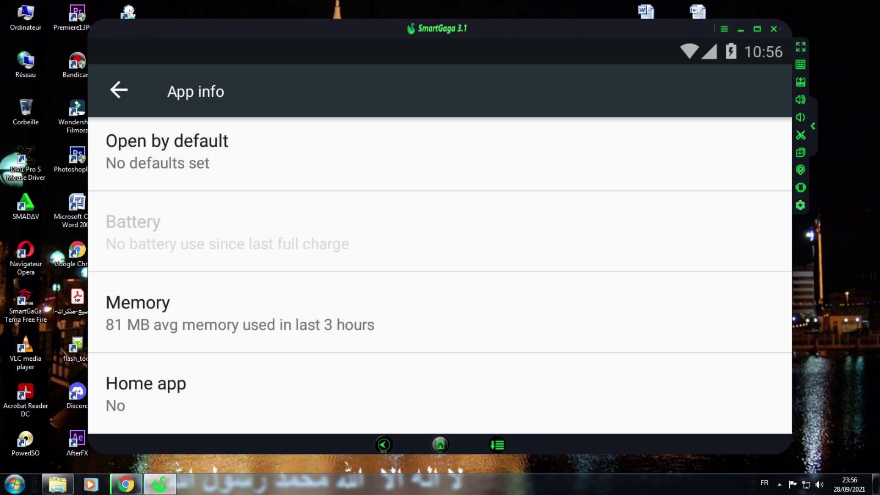